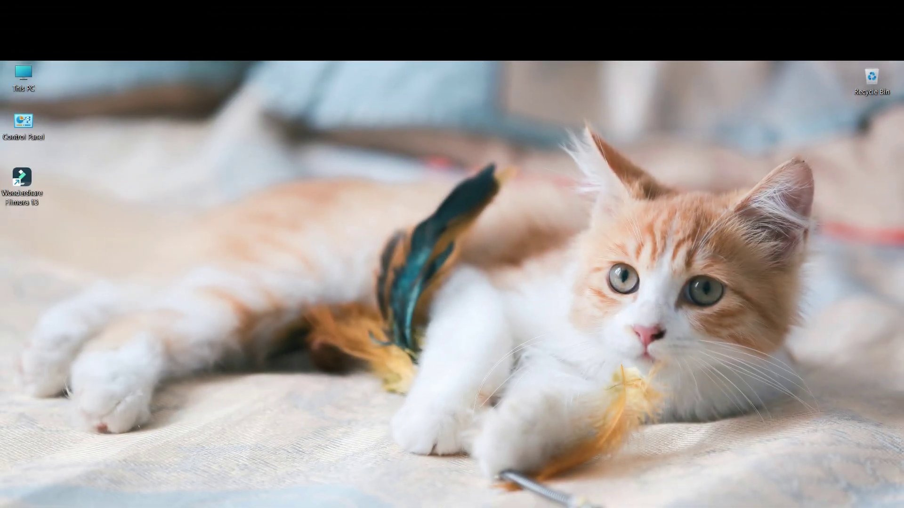
- Open the Start menu showing pinned apps and the recommended 7-Zip File Manager
key("super")
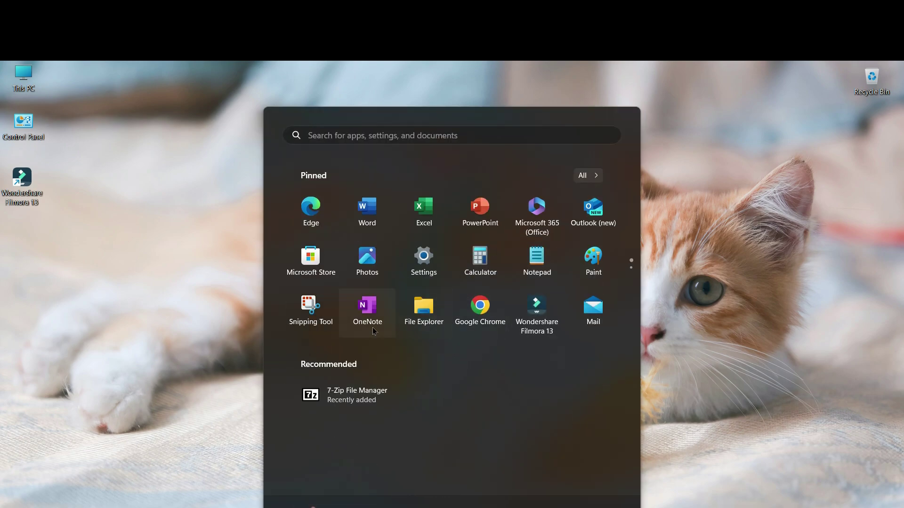
- Launch Notepad with the fix.bat reset script, raise its window, and go below the last command
left_click(536, 262)
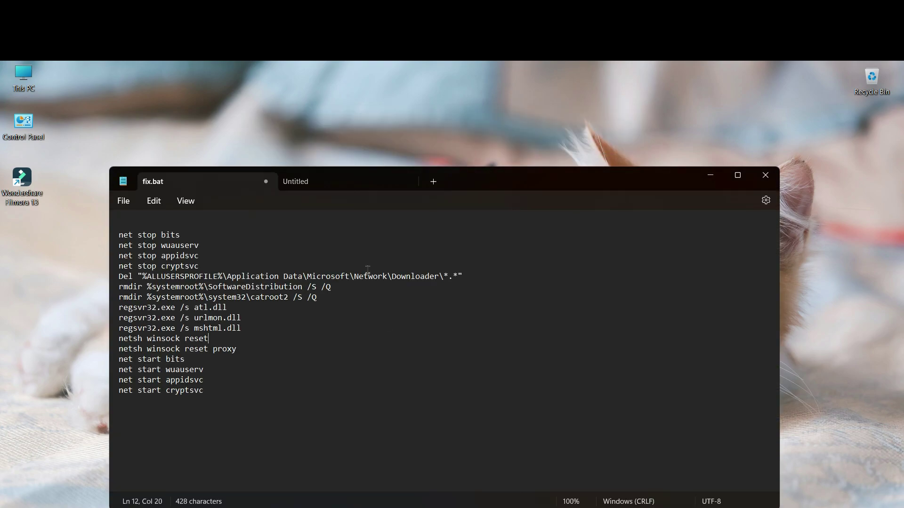
left_click_drag(479, 182, 493, 132)
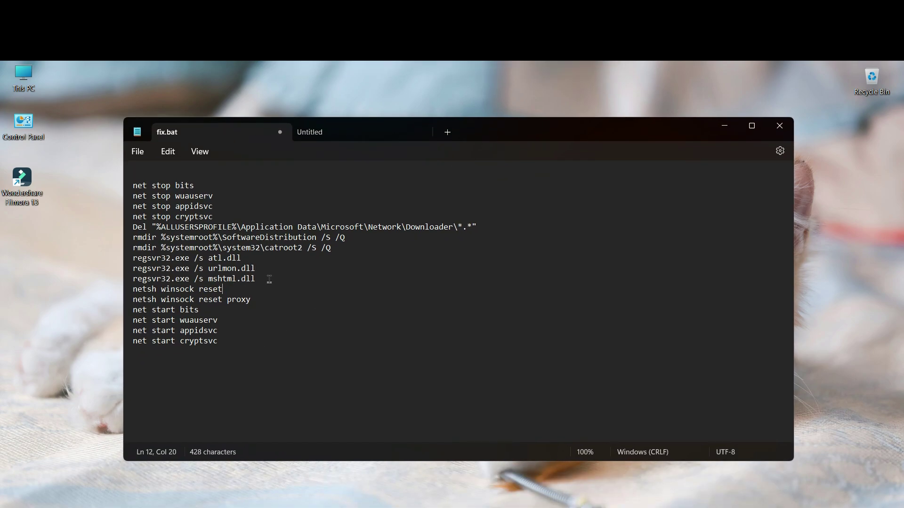
left_click(226, 351)
- Save the script to the Desktop as fix.bat with type All files, then close Notepad
mouse_move(227, 352)
left_mouse_down()
mouse_move(192, 325)
mouse_move(130, 182)
left_mouse_up()
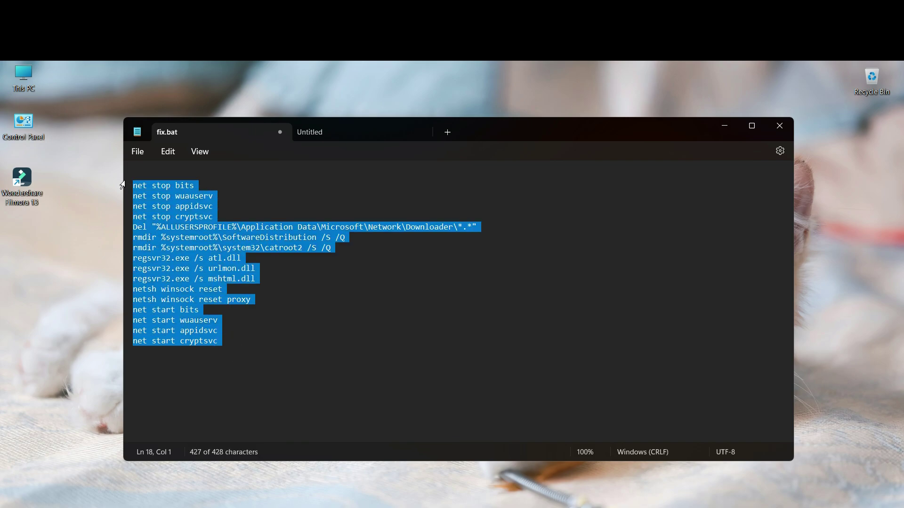
left_click(138, 151)
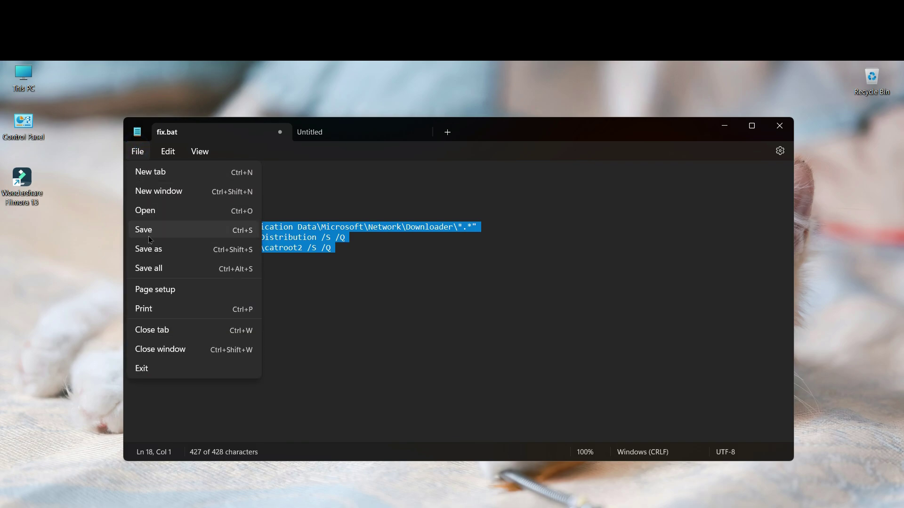
left_click(153, 251)
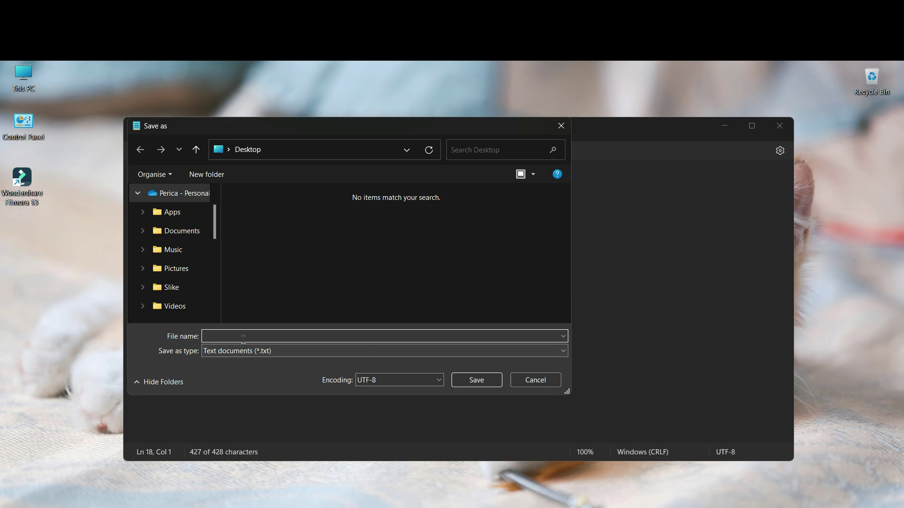
type("f")
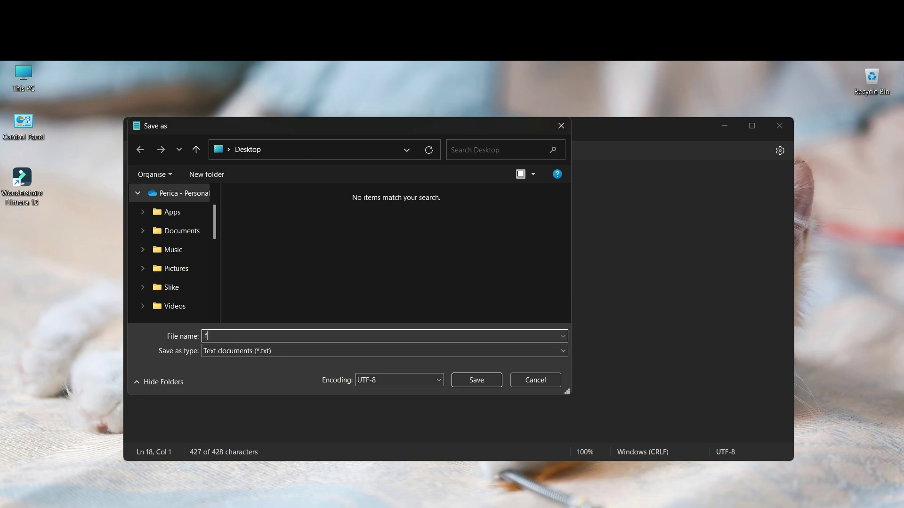
type("ix.")
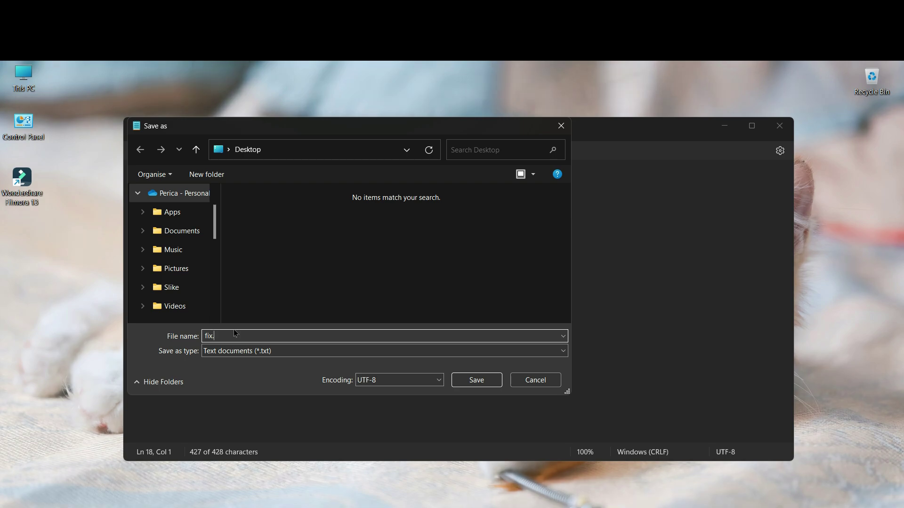
type("bat")
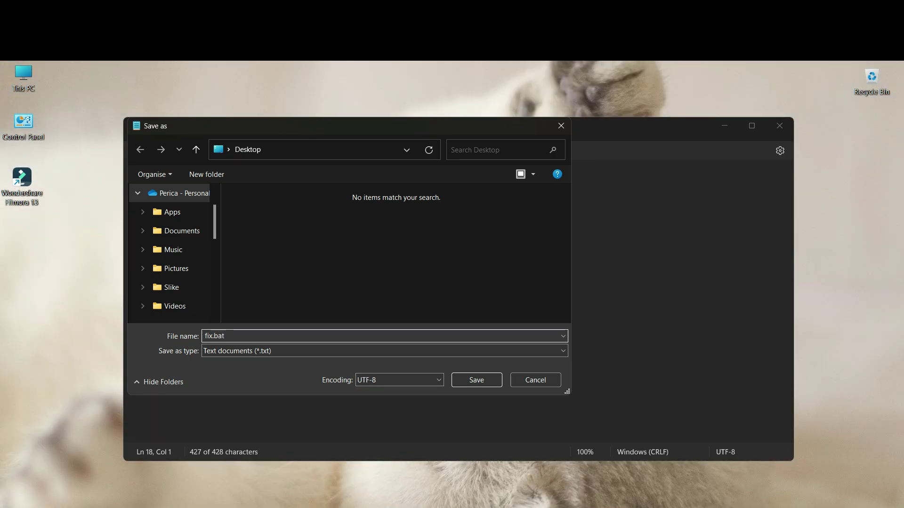
left_click(299, 351)
left_click(262, 373)
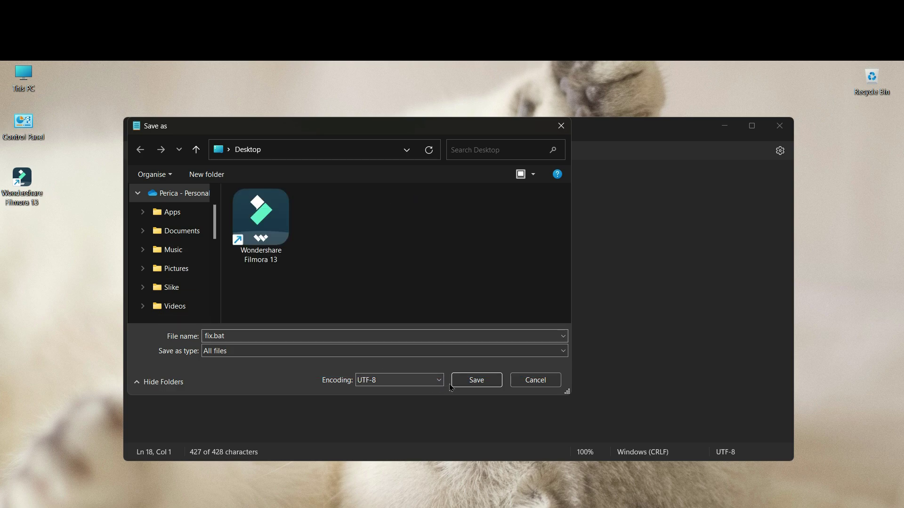
scroll(178, 245, "up", 3)
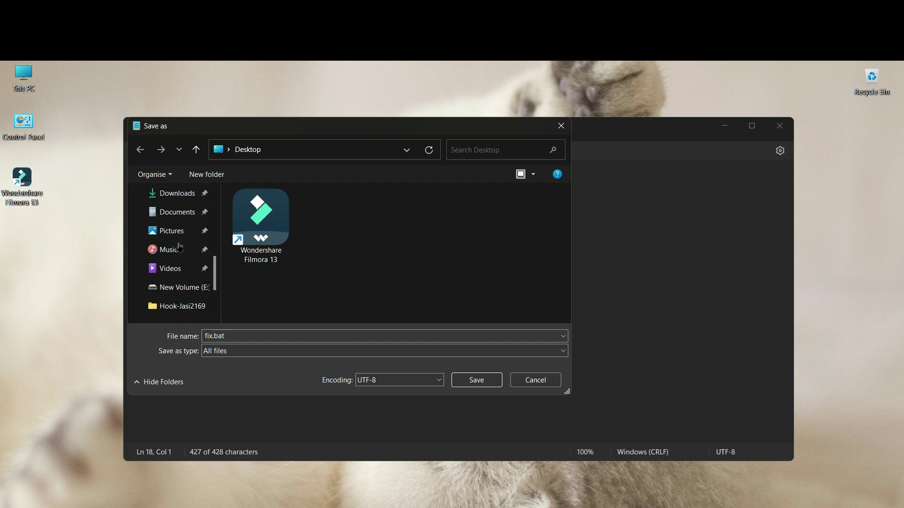
scroll(179, 245, "up", 2)
scroll(178, 245, "down", 3)
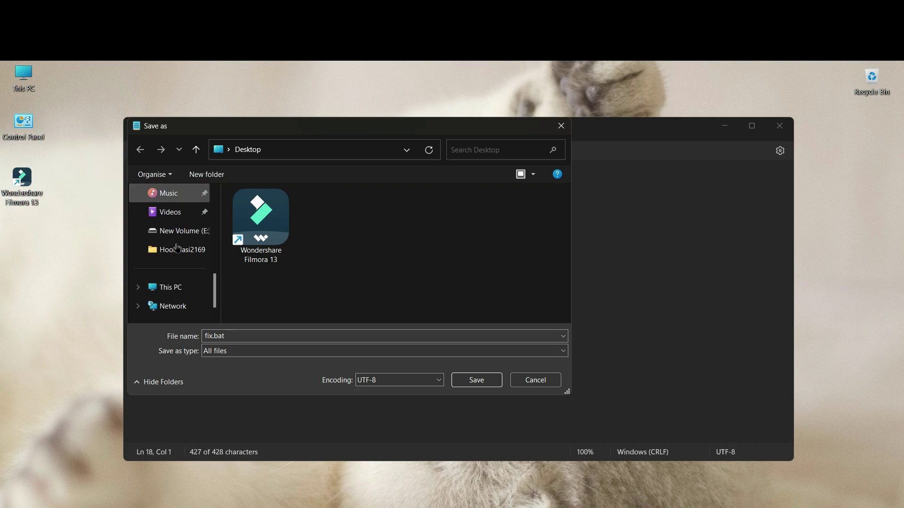
scroll(174, 269, "up", 2)
scroll(169, 281, "down", 2)
scroll(169, 276, "up", 1)
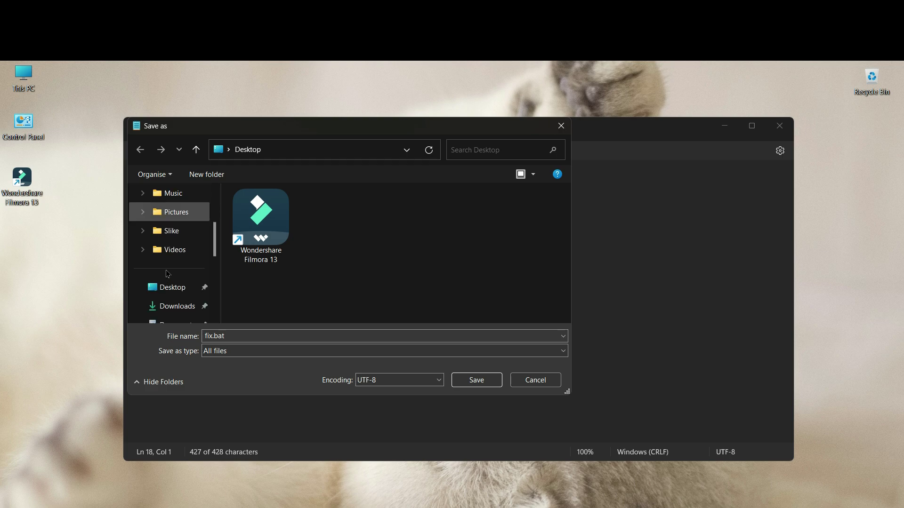
scroll(170, 255, "up", 1)
scroll(169, 249, "down", 2)
scroll(169, 249, "up", 2)
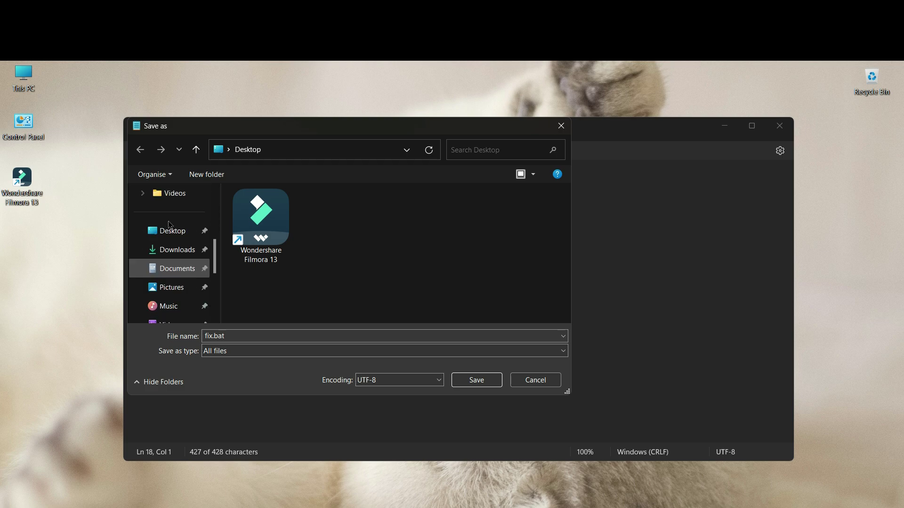
left_click(476, 380)
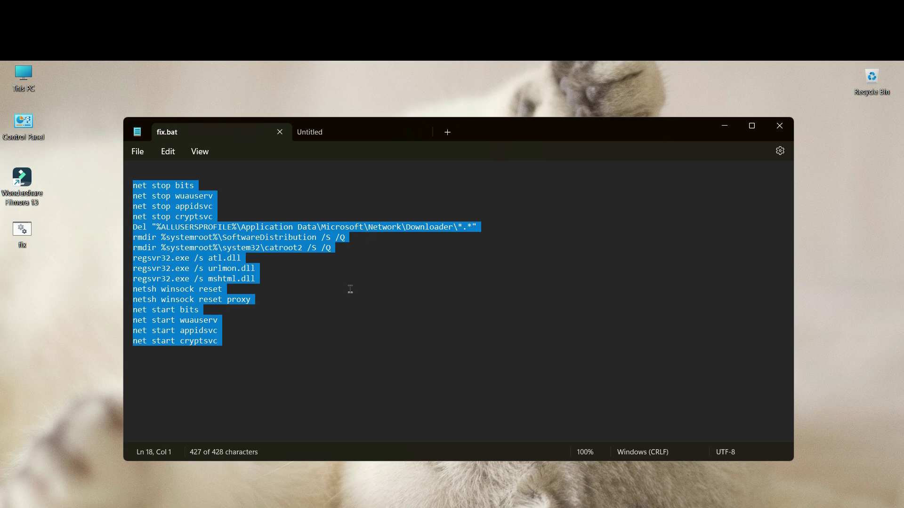
left_click(779, 125)
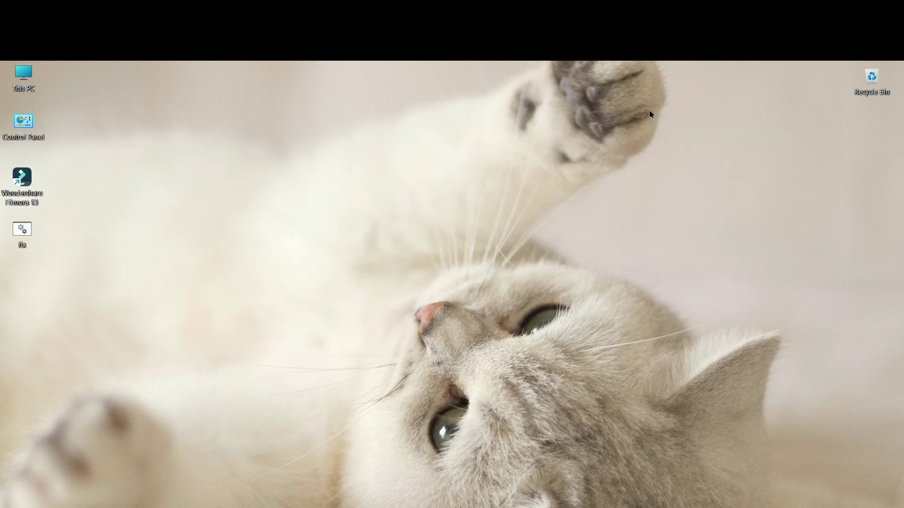
- Run the desktop fix.bat file as administrator
right_click(26, 230)
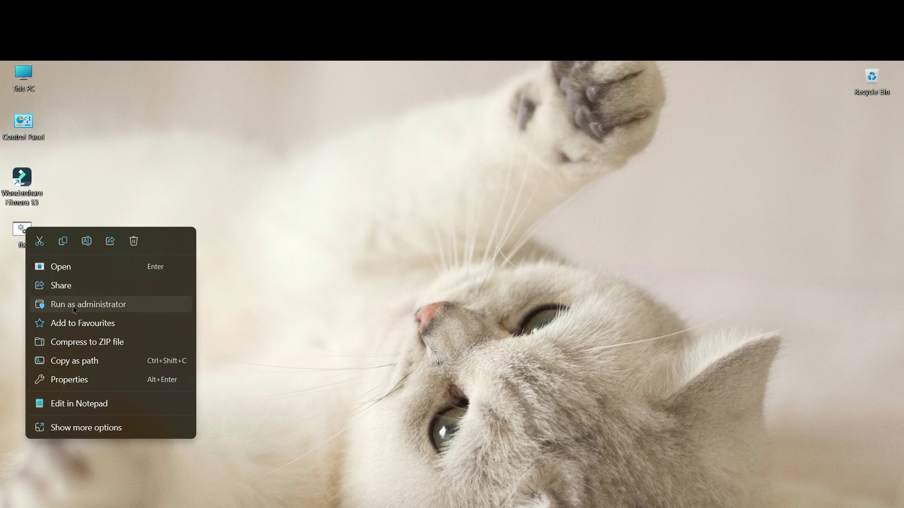
left_click(73, 306)
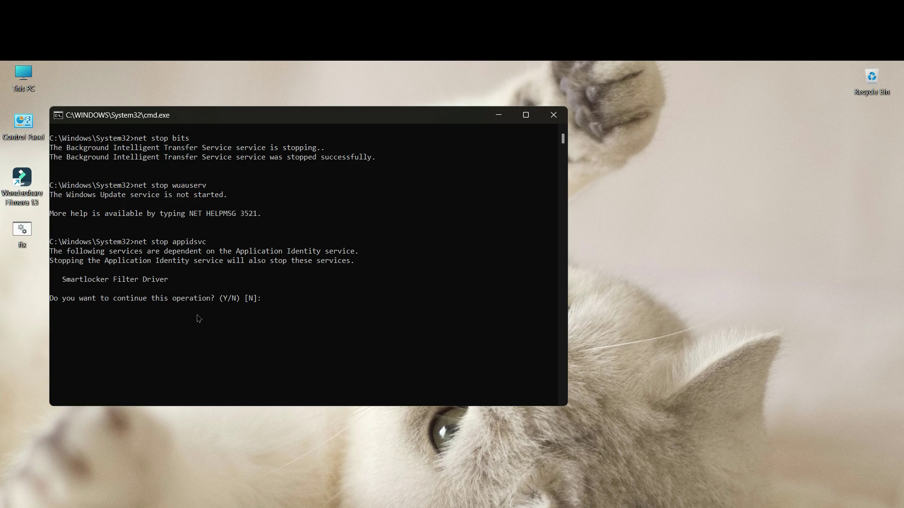
type("y")
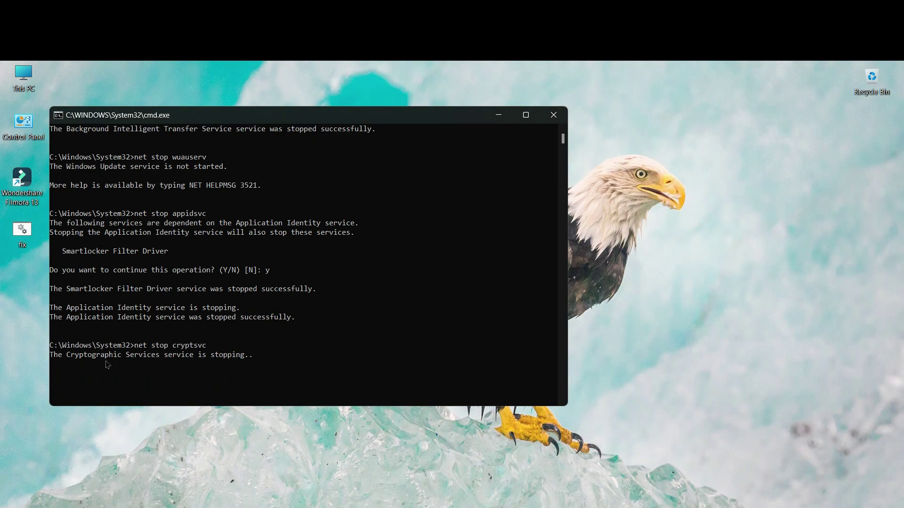
- Answer yes to the stop-dependent-service and delete-downloader-files prompts until the script finishes
key("ctrl+v")
key("Return")
scroll(268, 341, "down", 1)
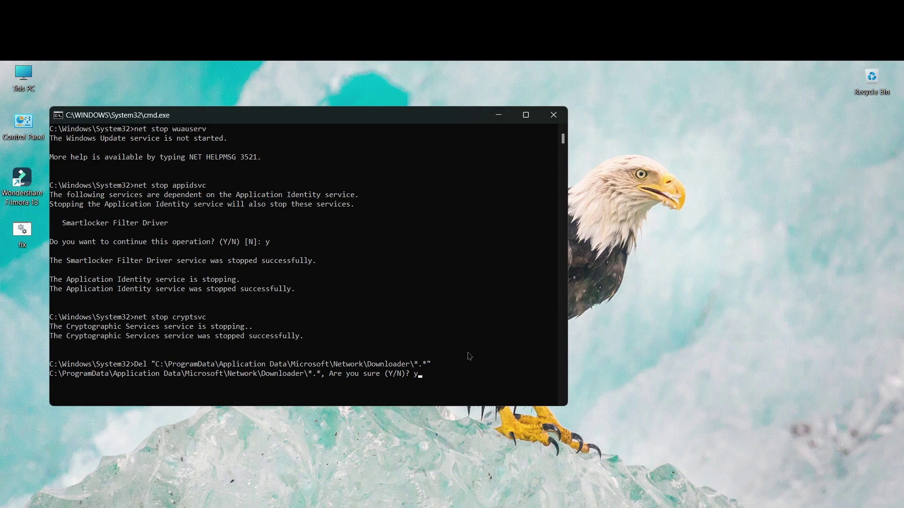
type("y")
key("Return")
key("ctrl+v")
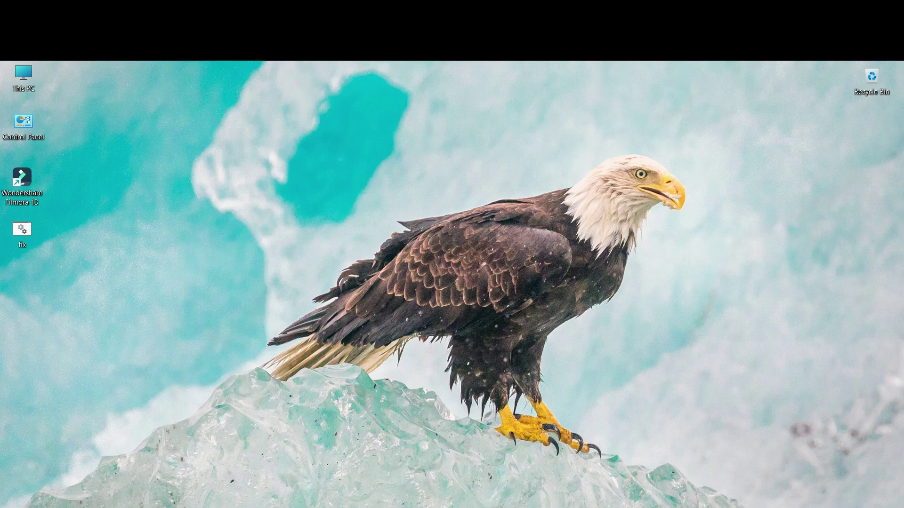
key("super")
- Launch Settings and retry the pending updates on the Windows Update page
left_click(424, 263)
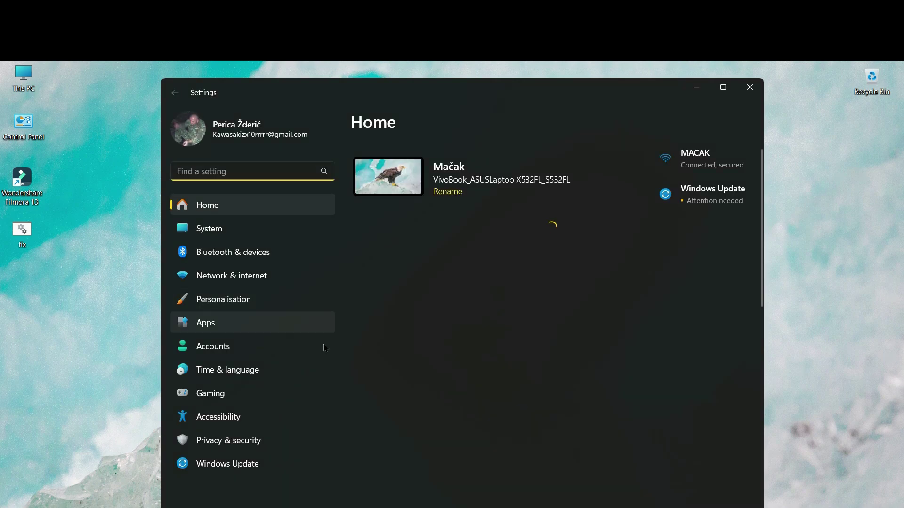
left_click(237, 465)
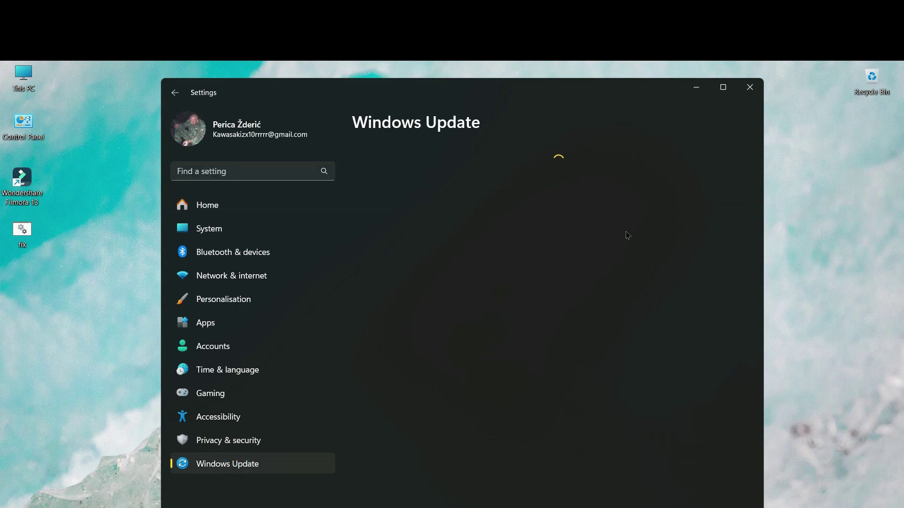
left_click(722, 176)
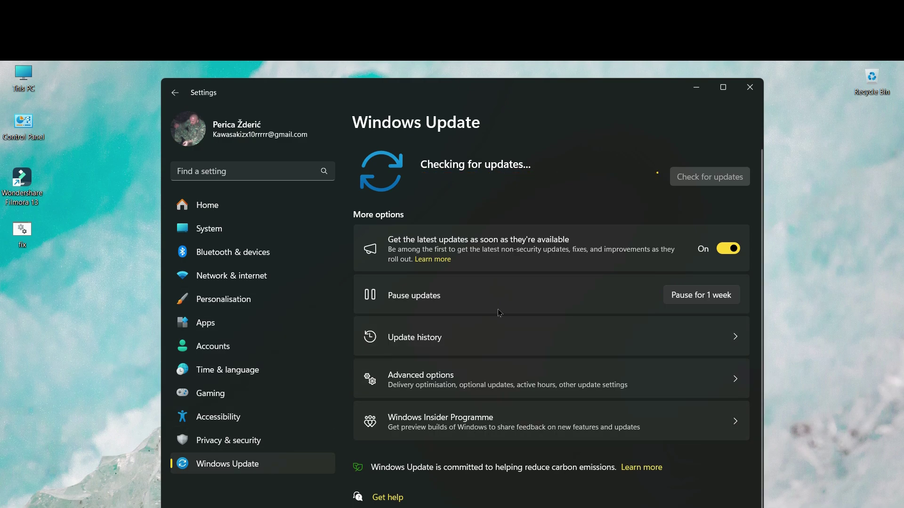
left_click(230, 229)
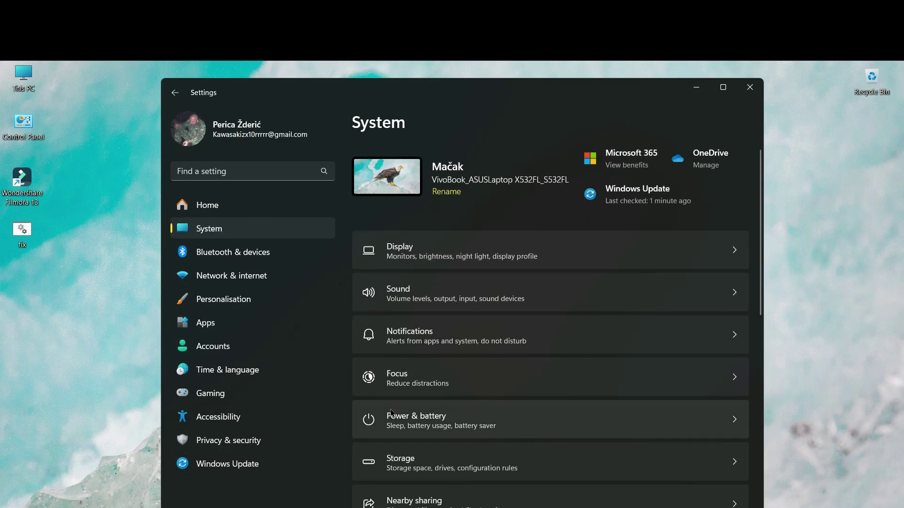
scroll(418, 418, "down", 5)
scroll(418, 419, "down", 5)
scroll(418, 418, "down", 3)
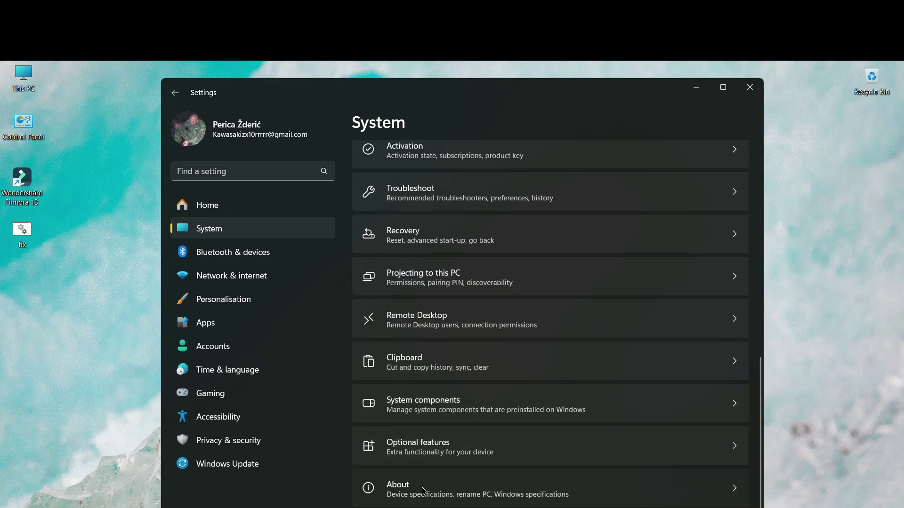
- Select OS build 22631.3810 on the About page, then close Settings
left_click(427, 485)
scroll(425, 424, "down", 3)
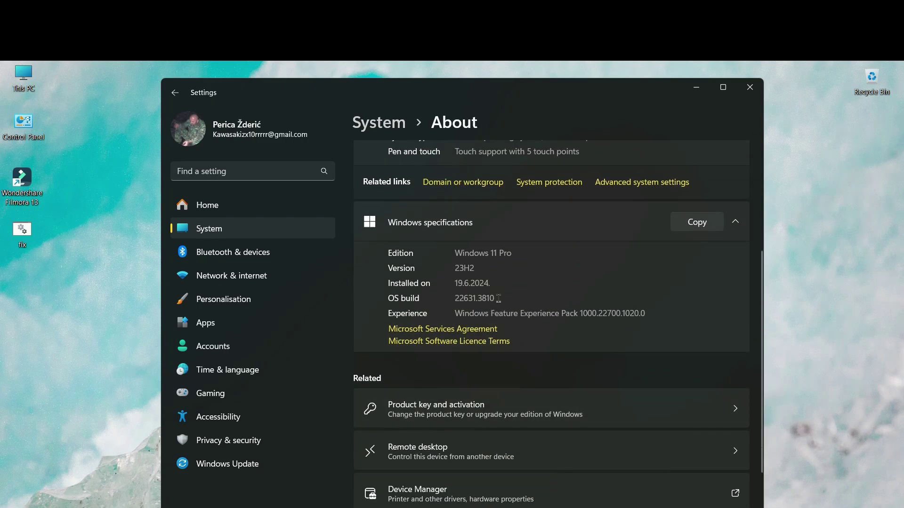
double_click(474, 299)
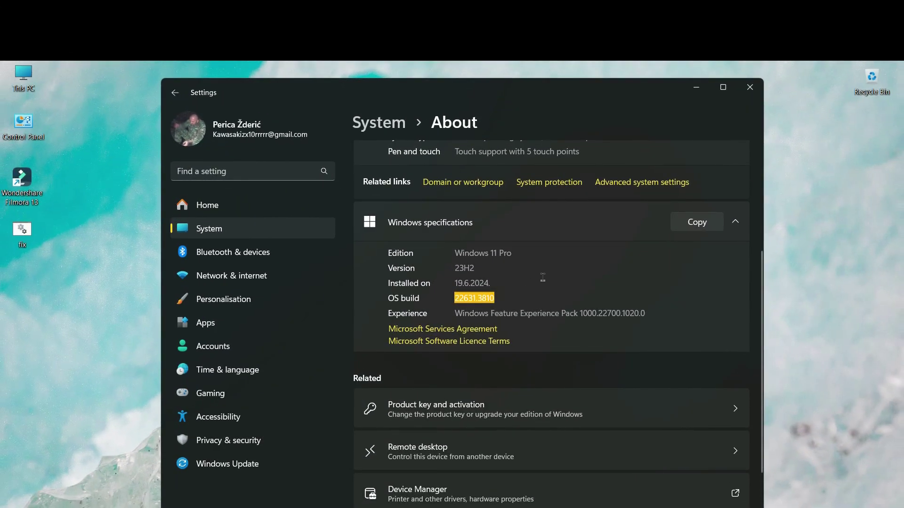
scroll(542, 284, "down", 1)
scroll(536, 296, "down", 2)
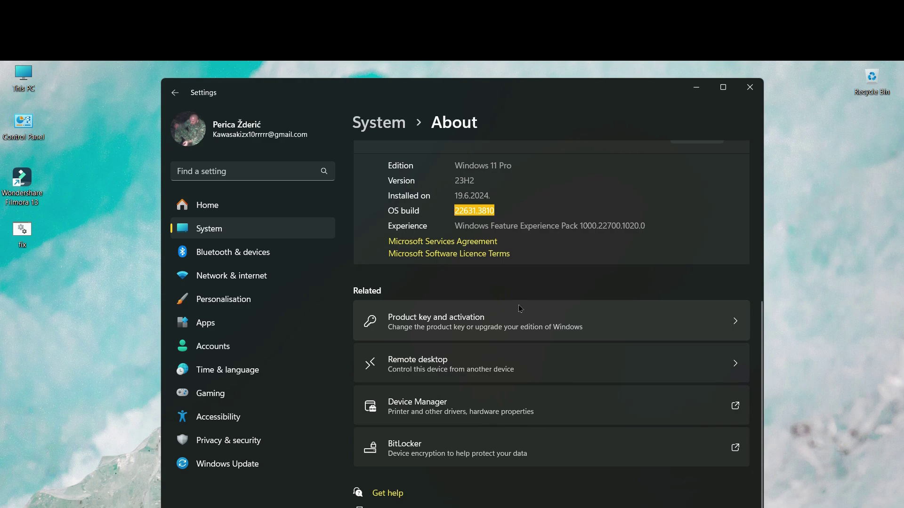
scroll(520, 309, "up", 1)
scroll(519, 309, "up", 2)
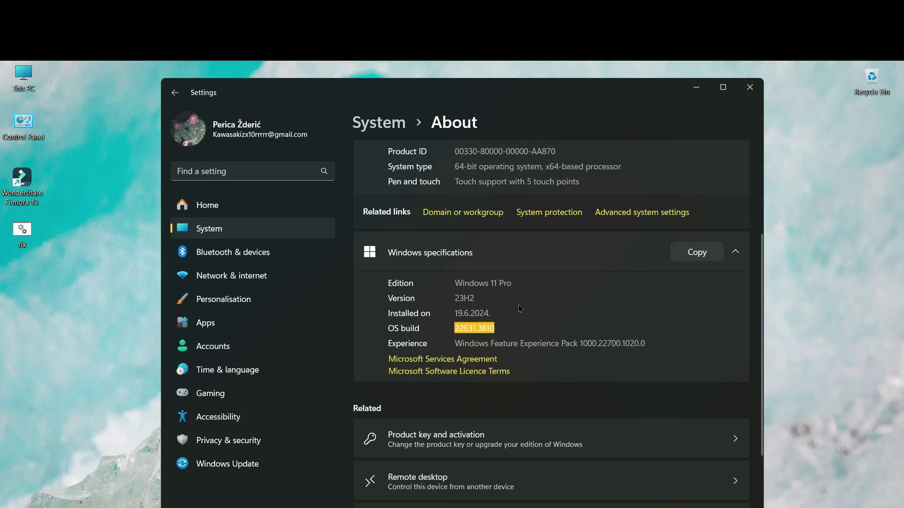
scroll(519, 309, "up", 2)
scroll(520, 309, "up", 2)
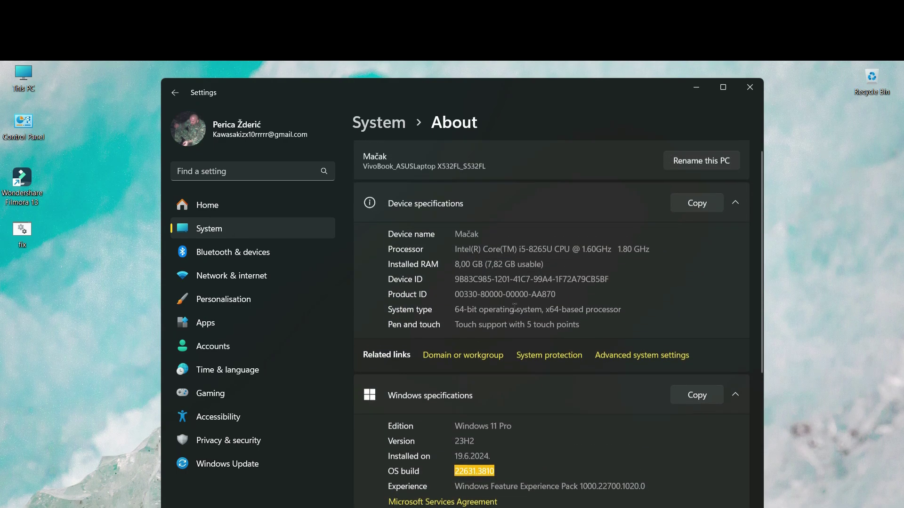
scroll(515, 304, "up", 1)
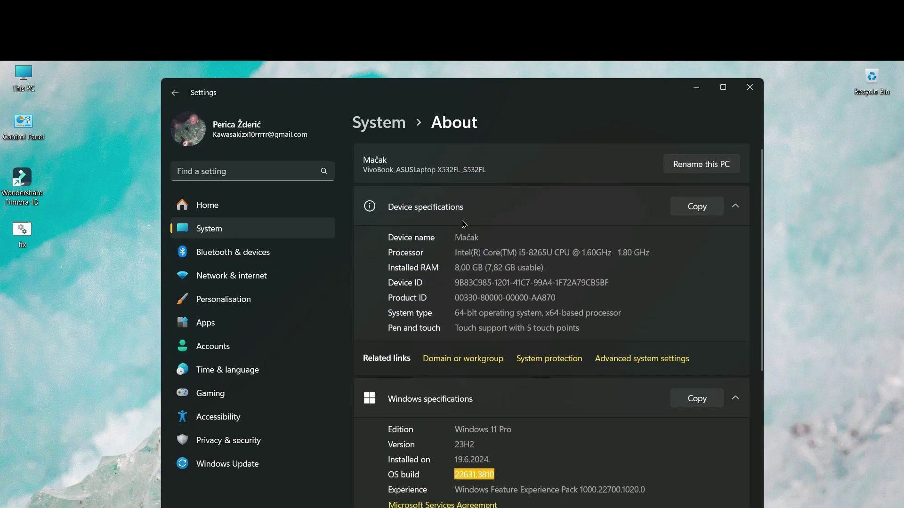
left_click(753, 86)
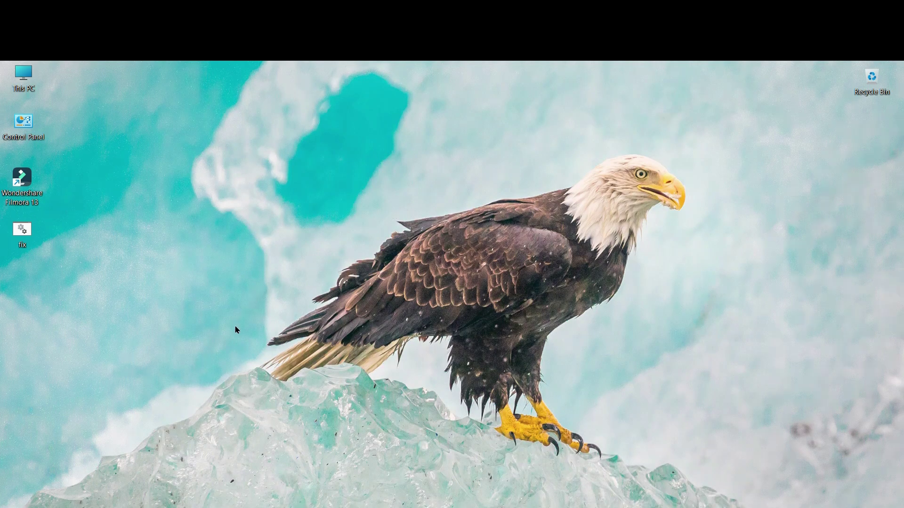